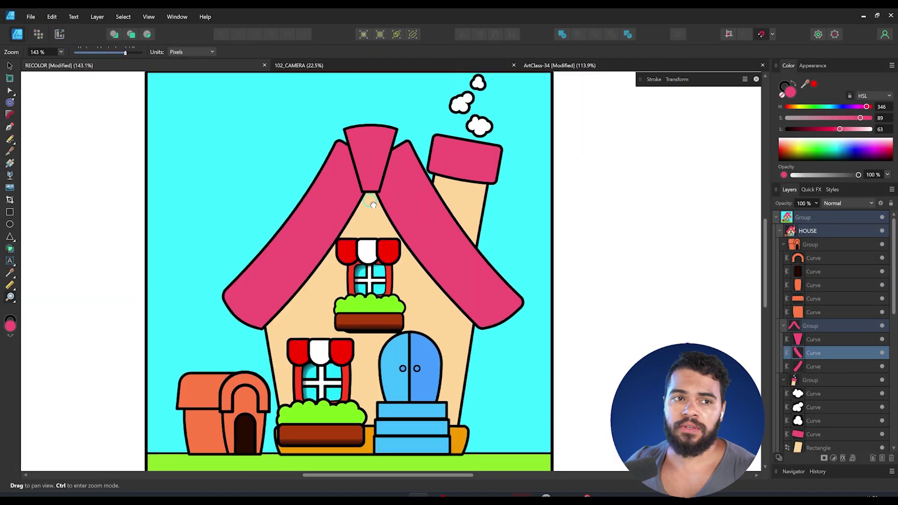
Select the pink left roof piece with the Move Tool and open the Select menu
key("v")
left_click(332, 209)
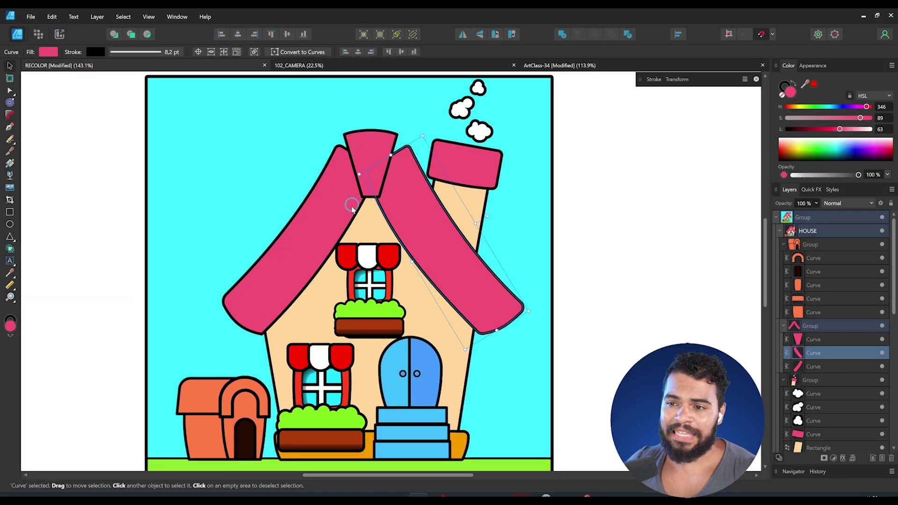
left_click_drag(373, 150, 338, 206)
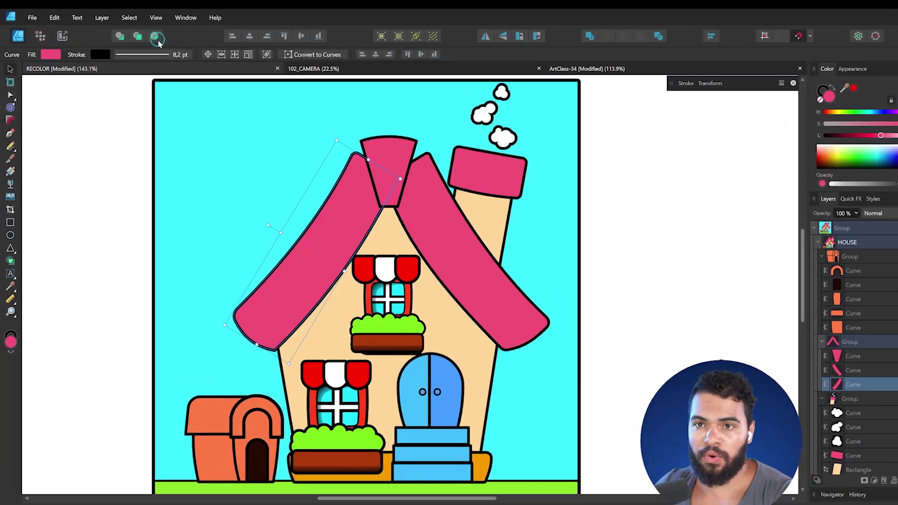
left_click(140, 22)
left_click(191, 27)
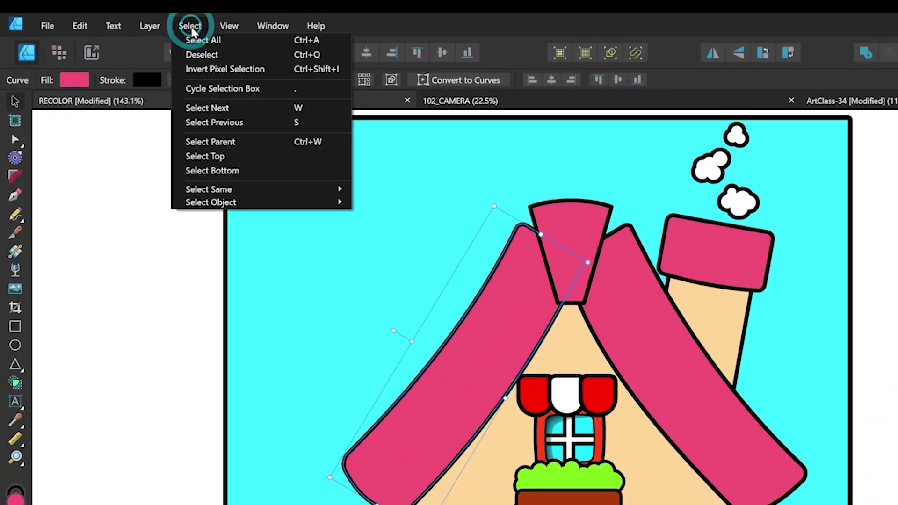
Select all shapes sharing the roof's pink fill and shift them to orange-red with the HSL sliders
left_click(234, 189)
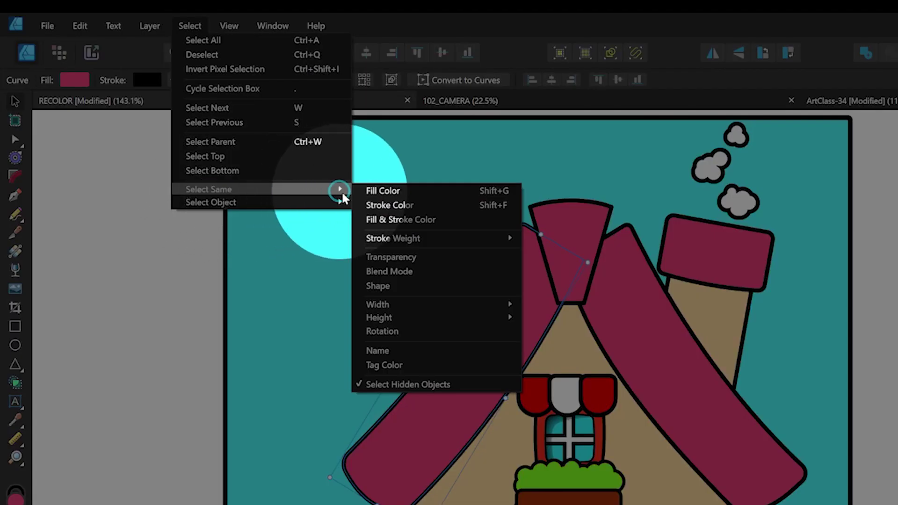
left_click(416, 193)
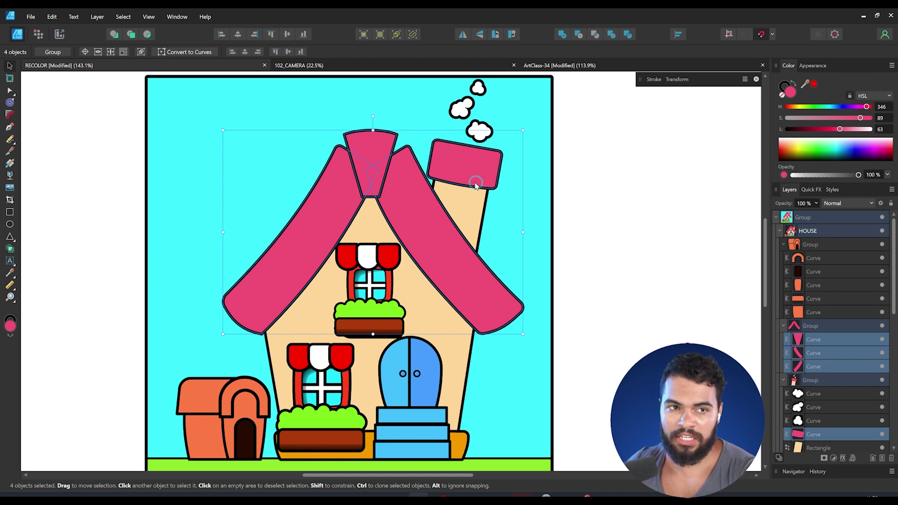
mouse_move(837, 132)
left_mouse_down()
mouse_move(799, 135)
mouse_move(828, 131)
left_mouse_up()
left_click_drag(866, 107, 790, 106)
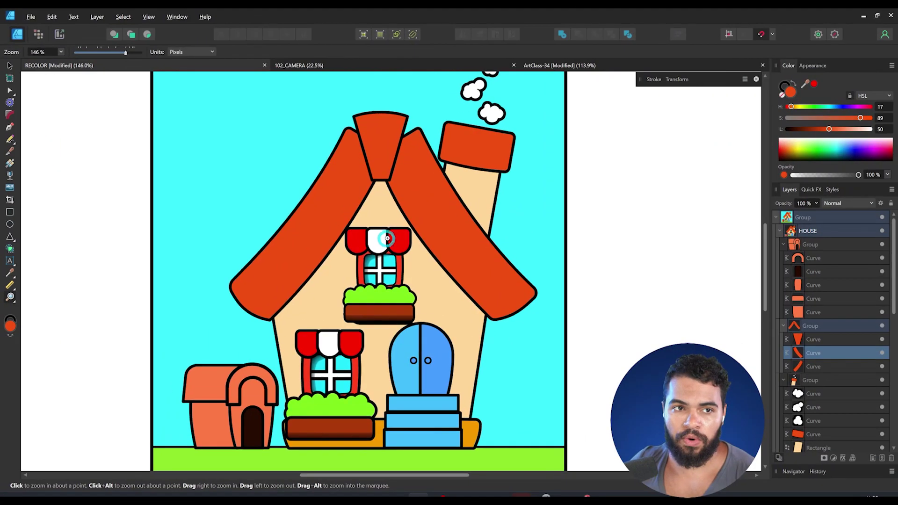
Select the left roof, roof peak, right roof, chimney top and doghouse roof together
key("v")
left_click(330, 223)
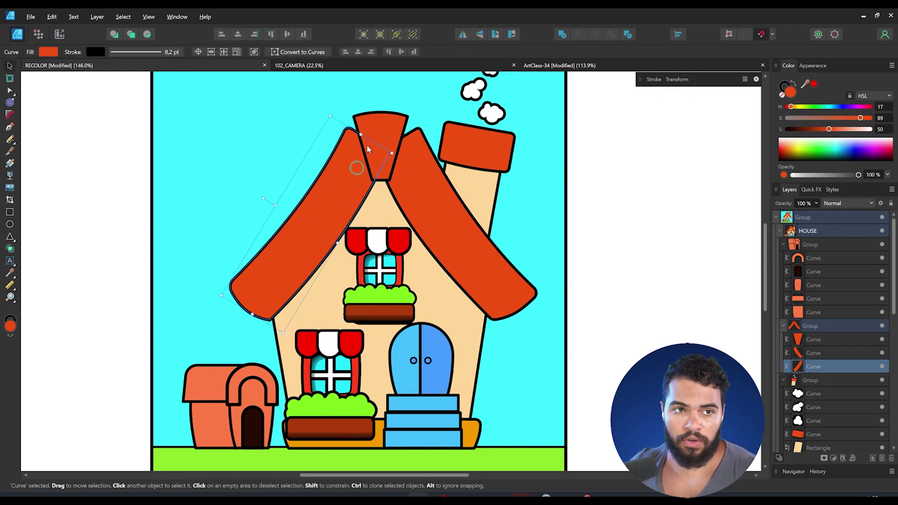
left_click(389, 156, "shift")
left_click(413, 186, "shift")
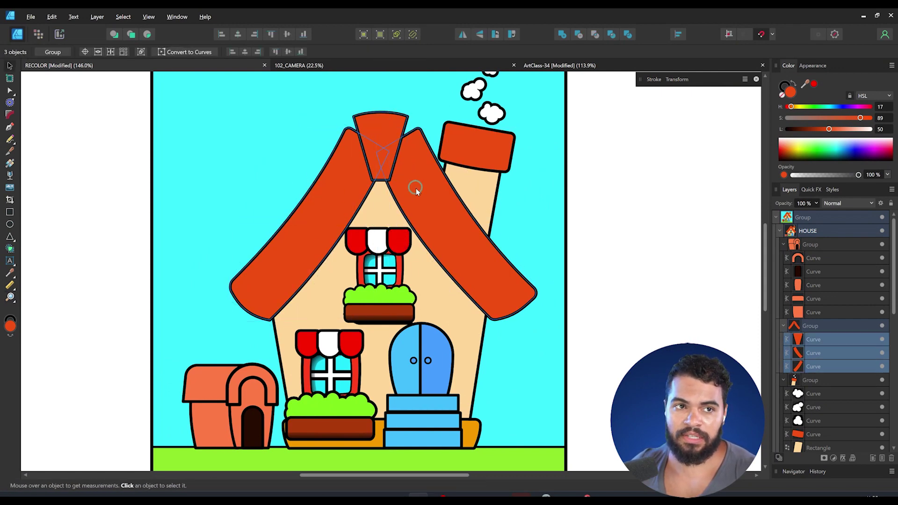
left_click(474, 148, "shift")
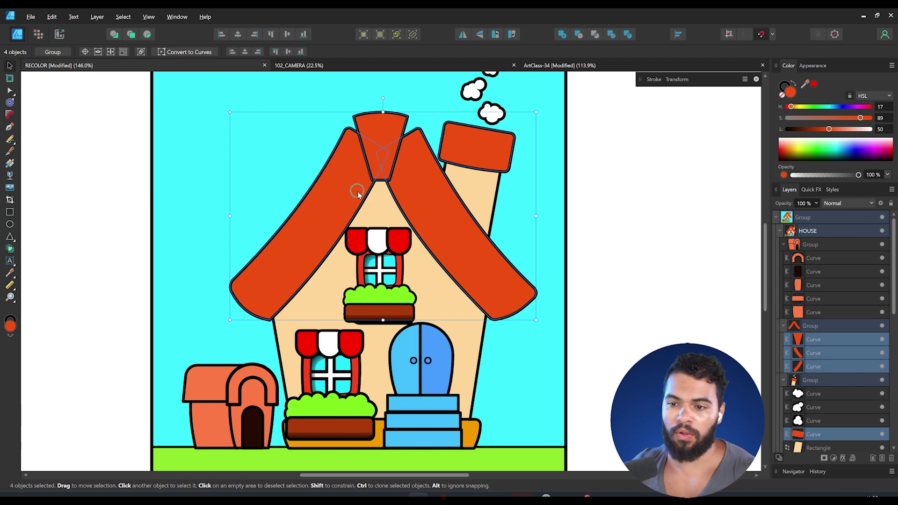
left_click(216, 377, "shift")
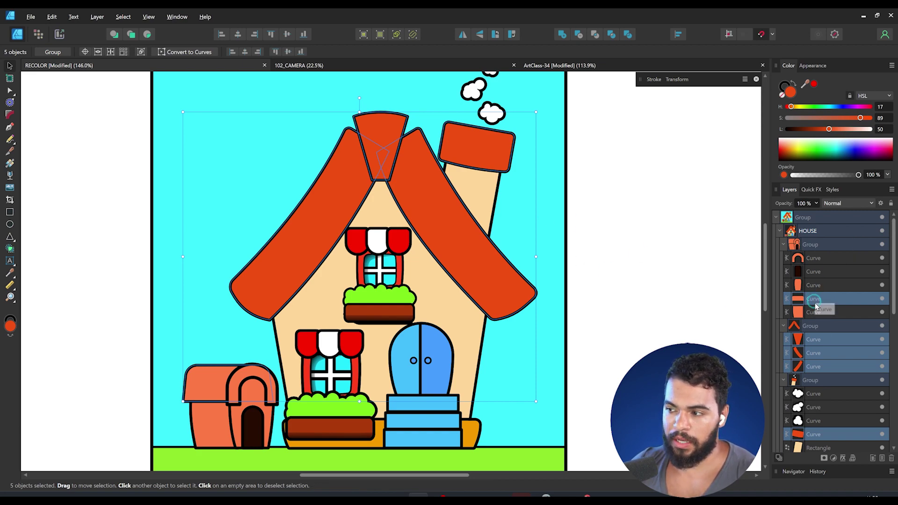
Give the five selected roof layers a green tag
right_click(827, 302)
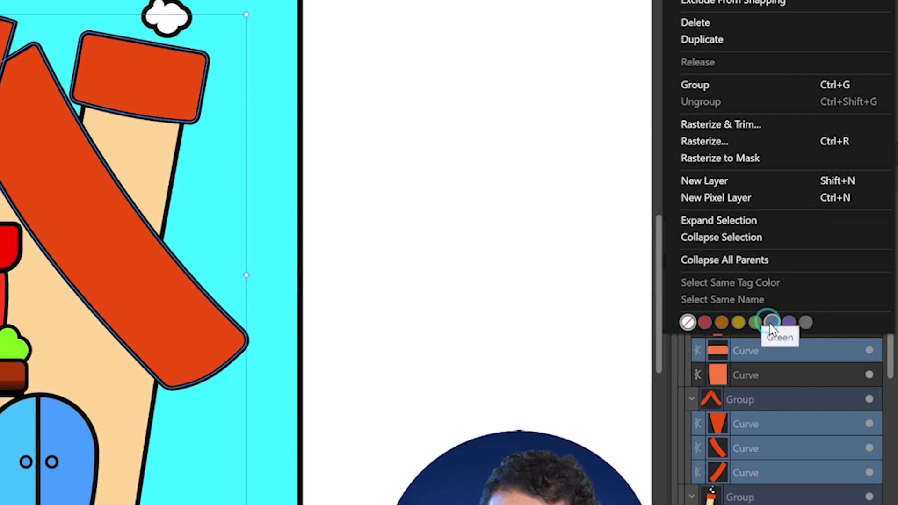
left_click(756, 323)
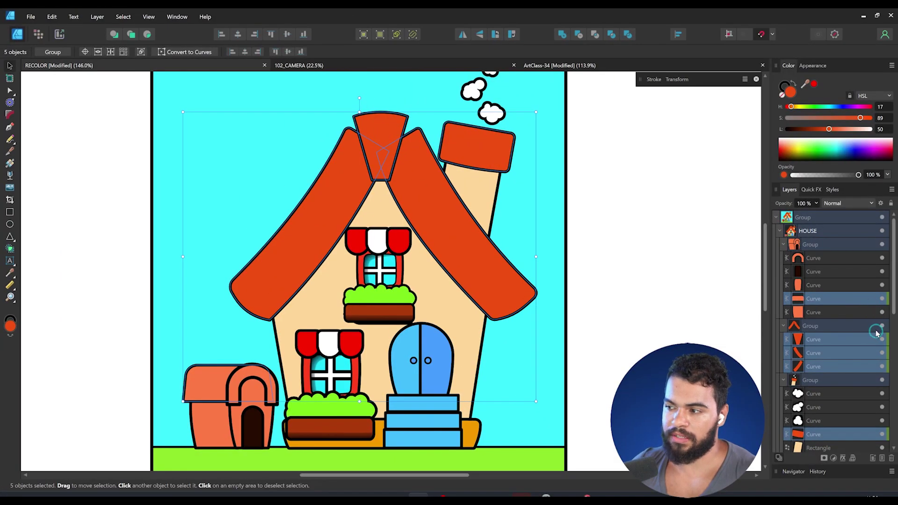
scroll(876, 333, "down", 3)
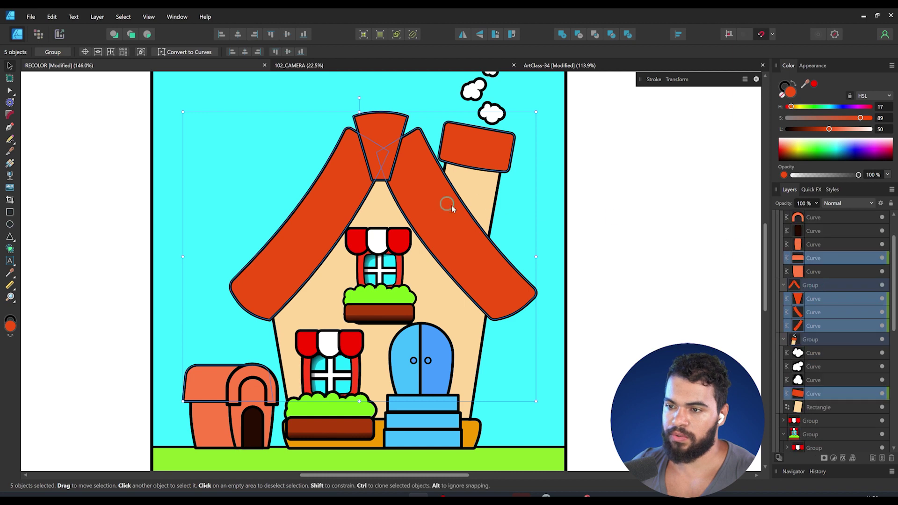
Select the beige house body and chimney and tag their layers blue
left_click(439, 296)
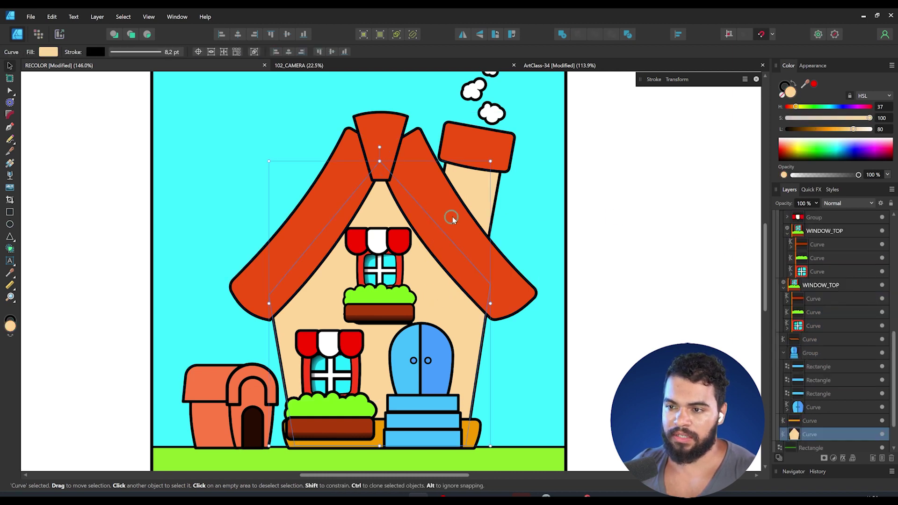
left_click(531, 296, "shift")
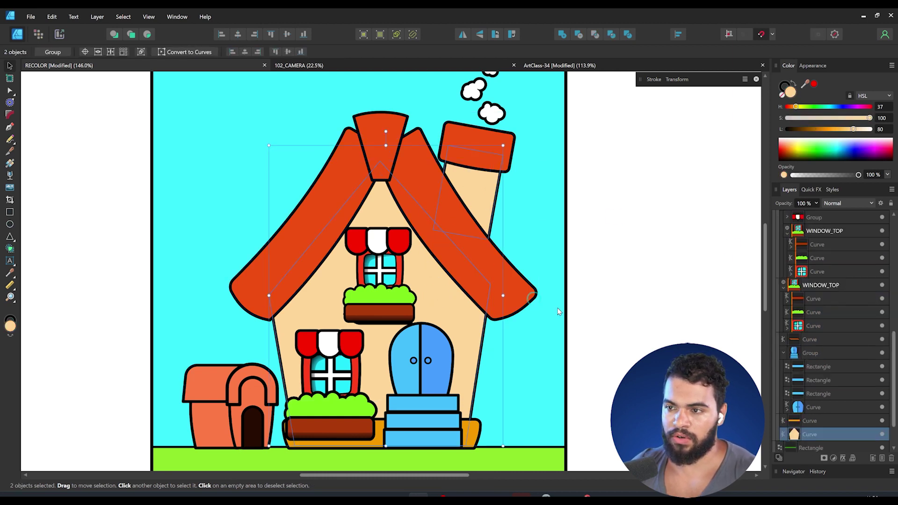
scroll(816, 404, "down", 3)
right_click(823, 387)
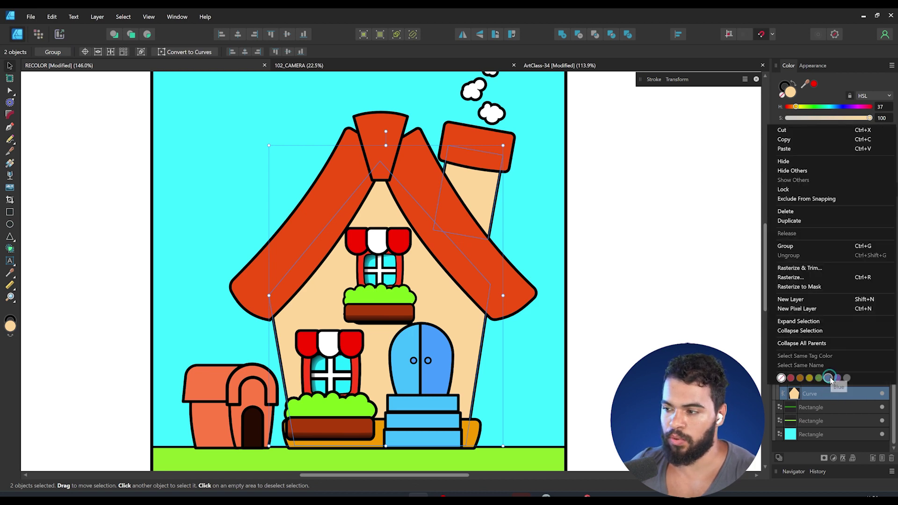
left_click(828, 378)
Pick the house body alone, then the roof group and the right roof piece inside it
left_click(427, 283)
scroll(437, 227, "down", 1)
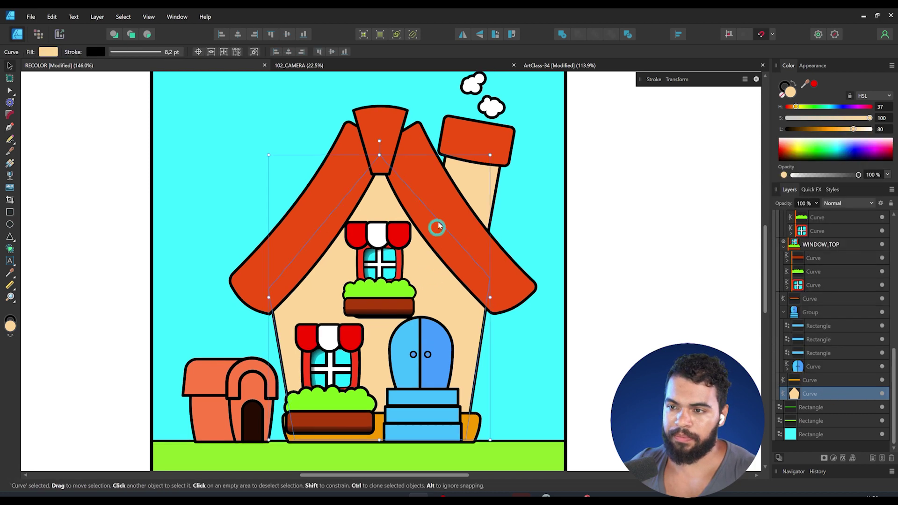
left_click(449, 201)
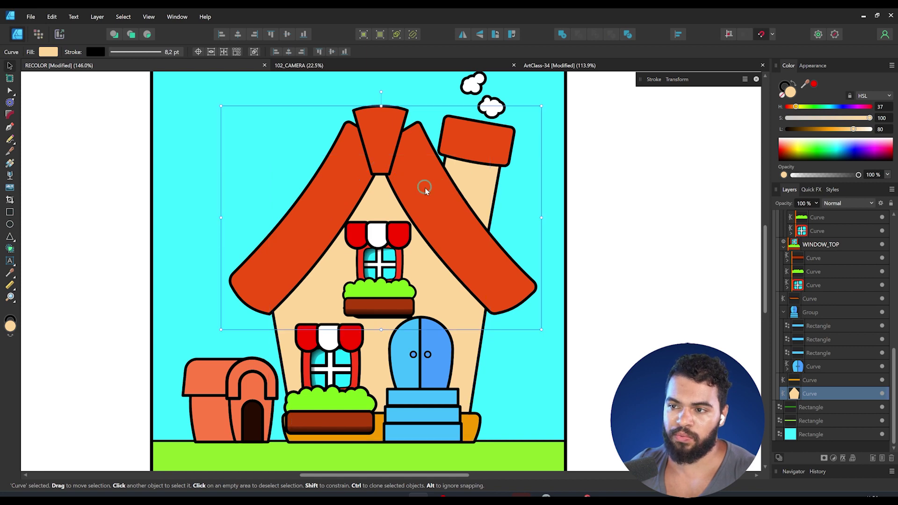
double_click(468, 245)
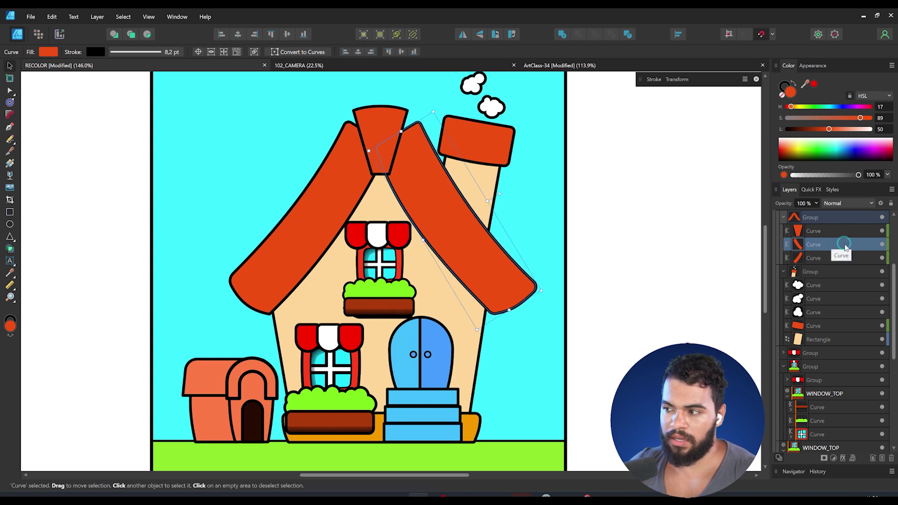
Select all green-tagged layers, test a lighter shade and undo it, then pick the beige wall
scroll(870, 264, "up", 1)
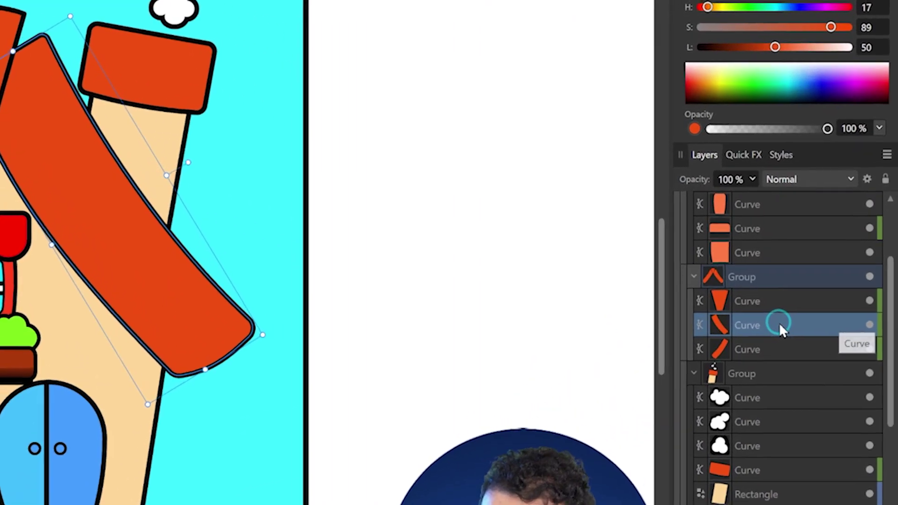
right_click(863, 289)
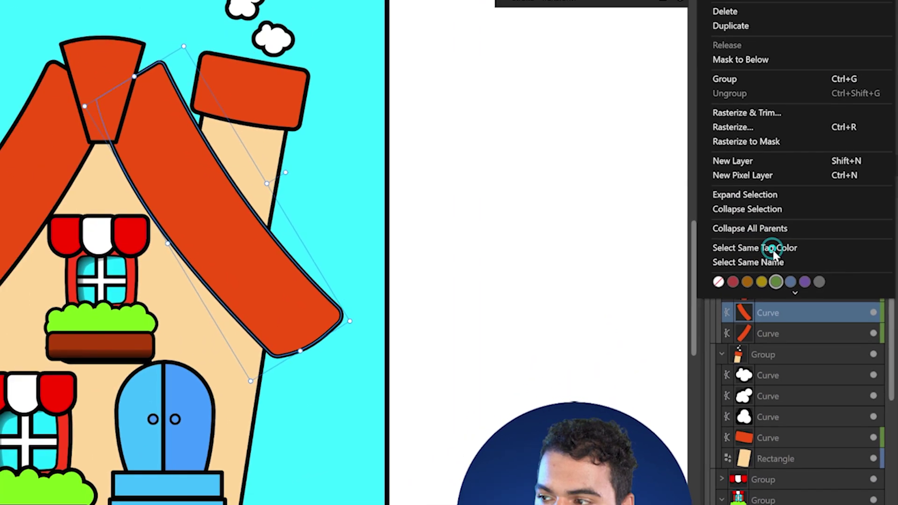
left_click(751, 251)
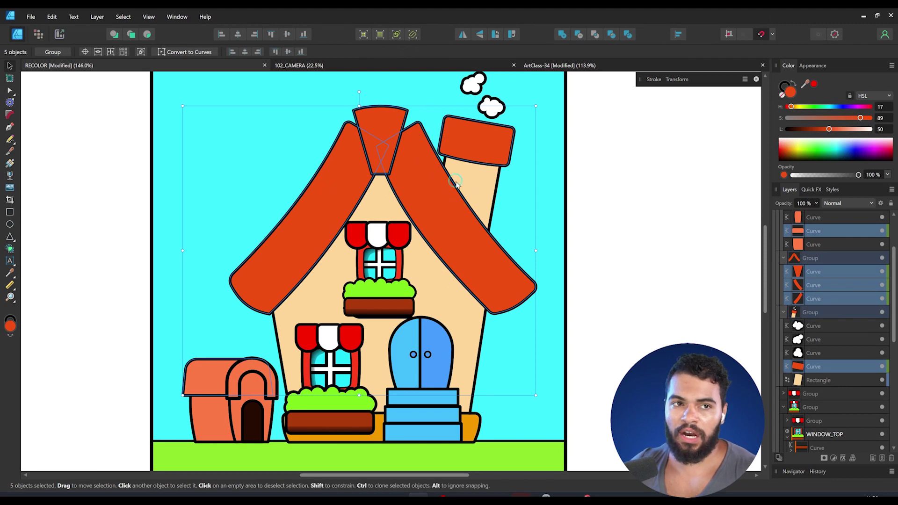
left_click_drag(828, 129, 836, 107)
key("ctrl+z")
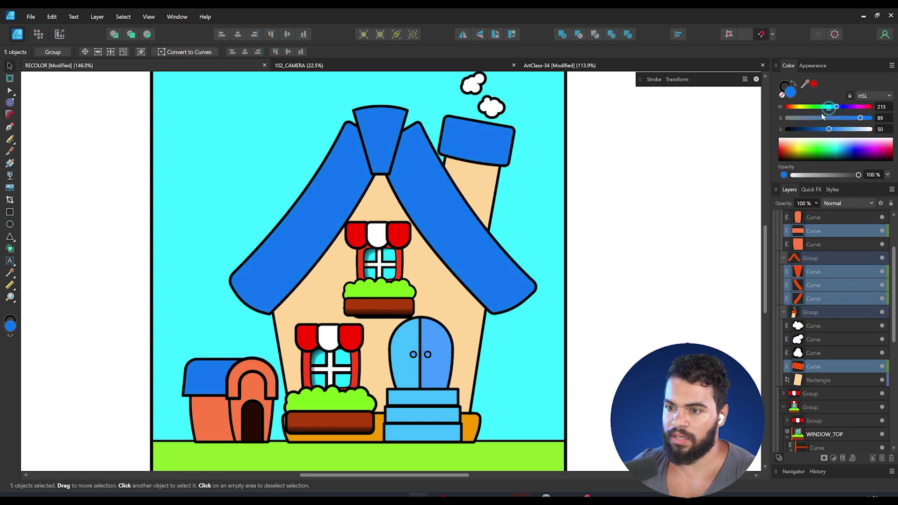
left_click(451, 279)
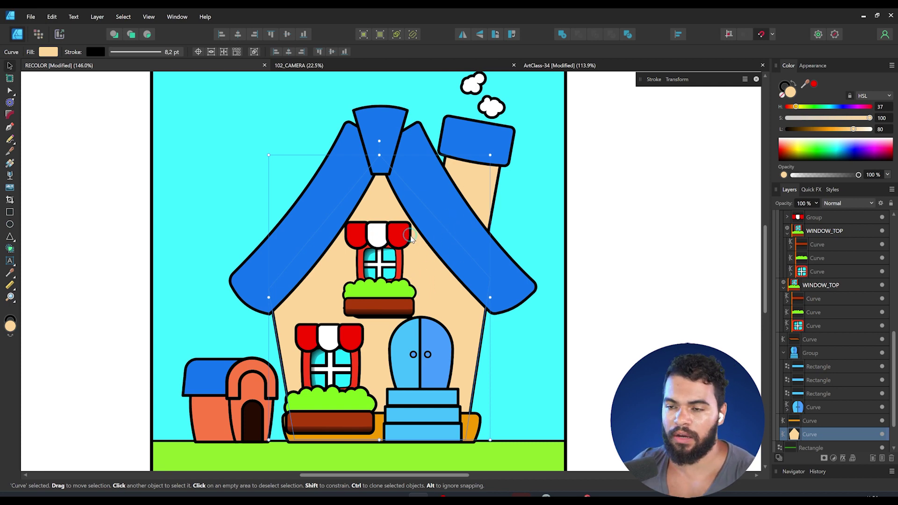
Select every shape sharing the wall's tag colour and try different hues on them
right_click(818, 434)
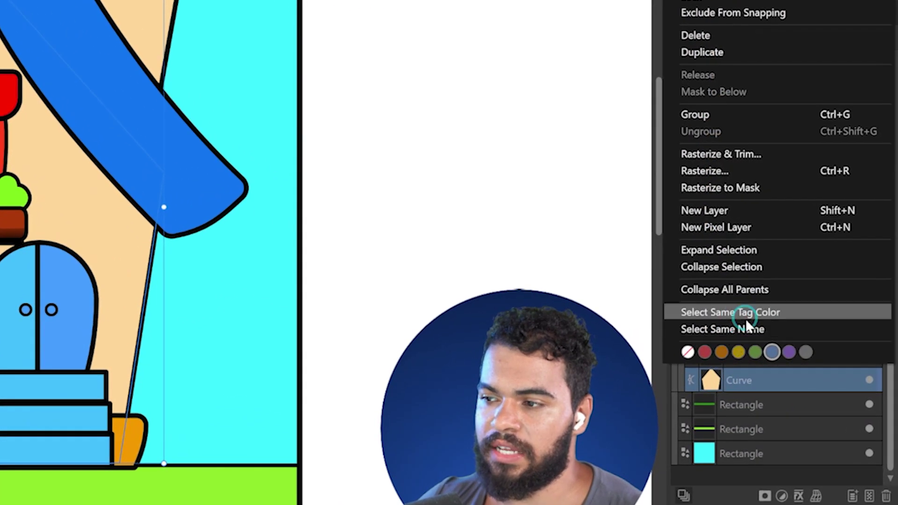
left_click(745, 312)
left_click(830, 108)
left_click_drag(832, 110, 861, 107)
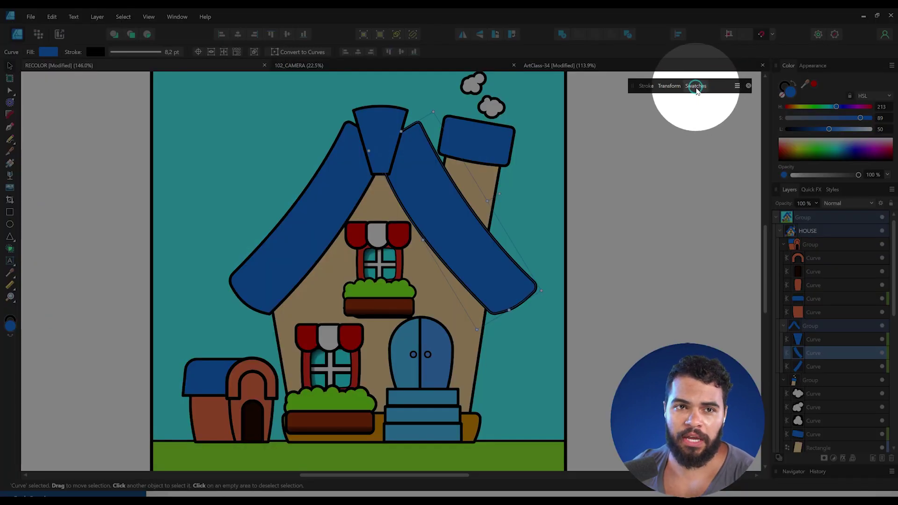
Turn on the Swatches panel from the Window menu
left_click(696, 87)
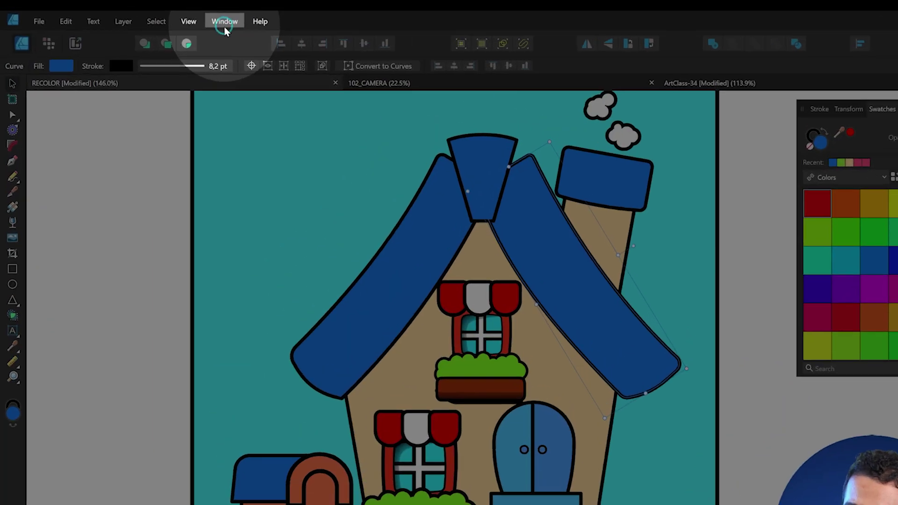
left_click(177, 16)
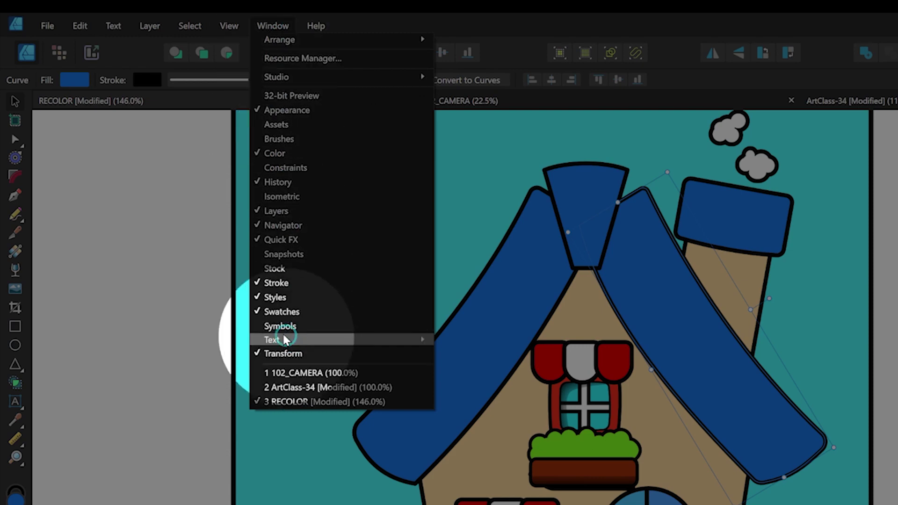
left_click(295, 314)
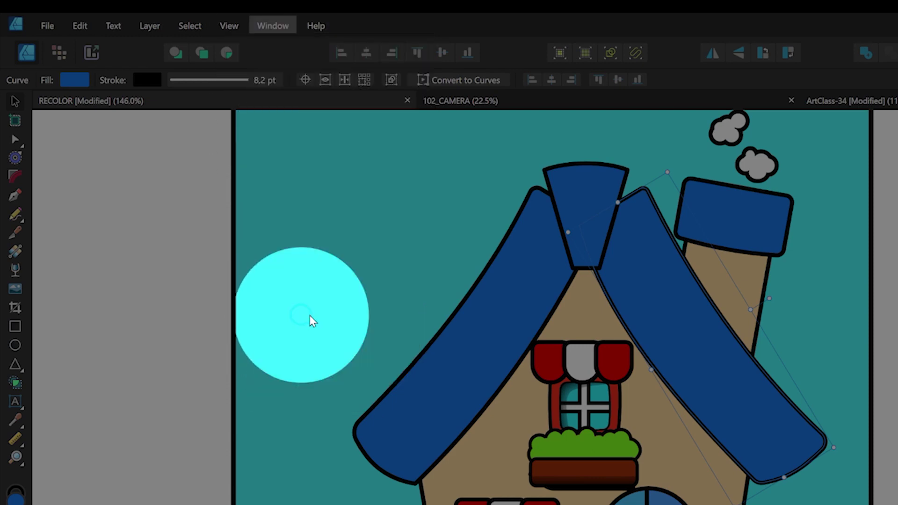
Create a new document palette named LESSON
left_click(735, 86)
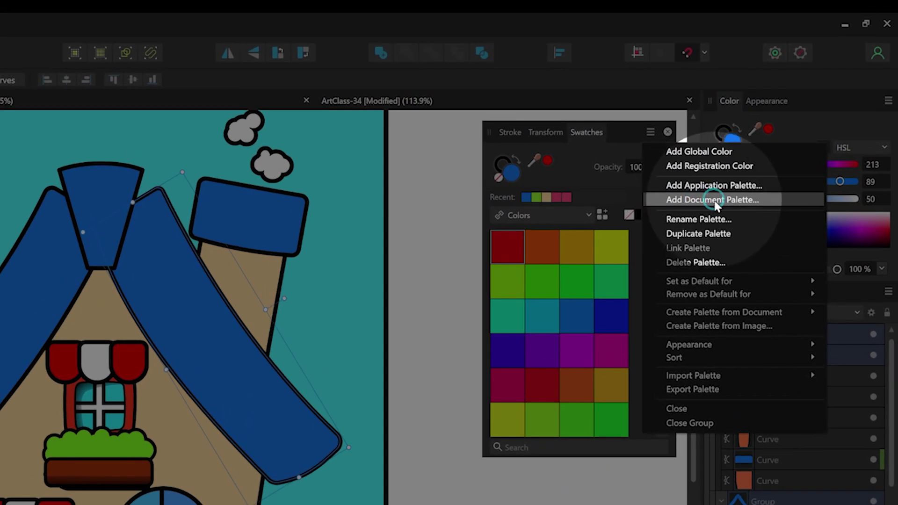
left_click(795, 131)
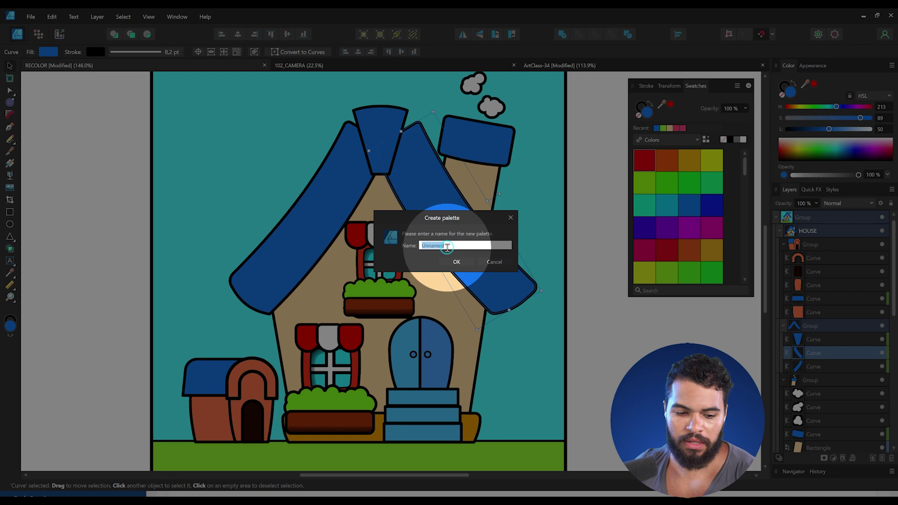
type("LESSON")
key("Return")
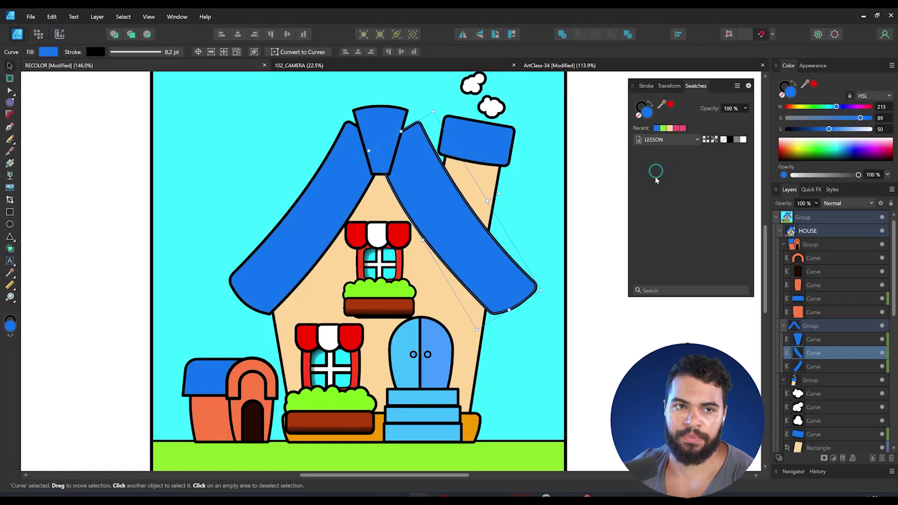
Add the roof blue to LESSON as a global colour and lighten the right roof to cyan
key("space")
left_click_drag(451, 225, 422, 237)
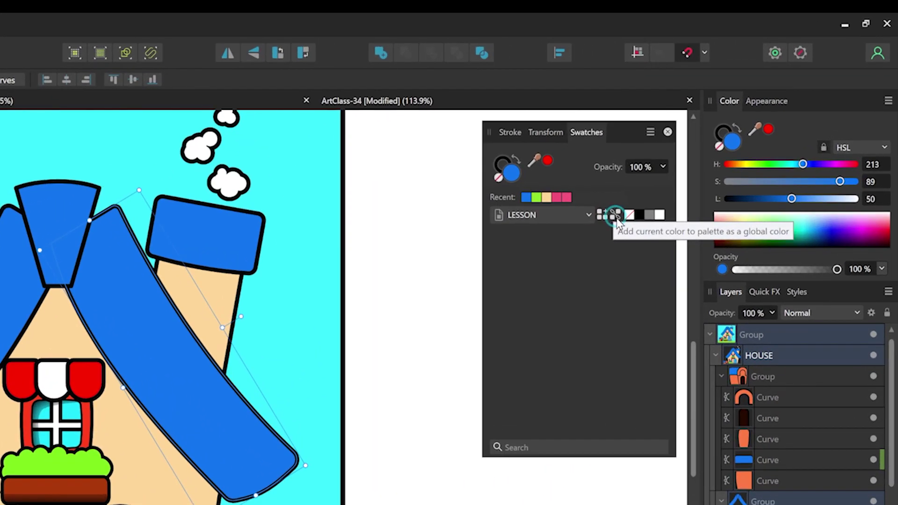
left_click(616, 218)
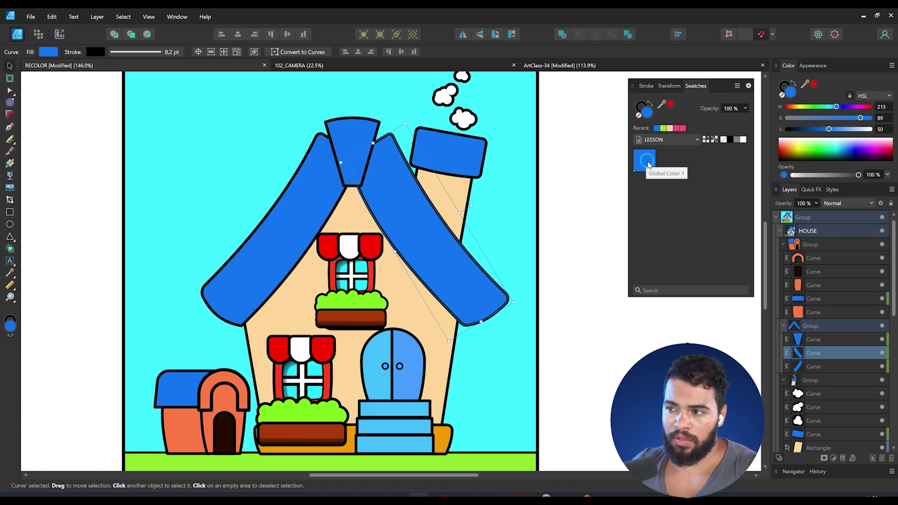
mouse_move(647, 198)
left_mouse_down()
mouse_move(634, 199)
mouse_move(650, 199)
mouse_move(642, 199)
left_mouse_up()
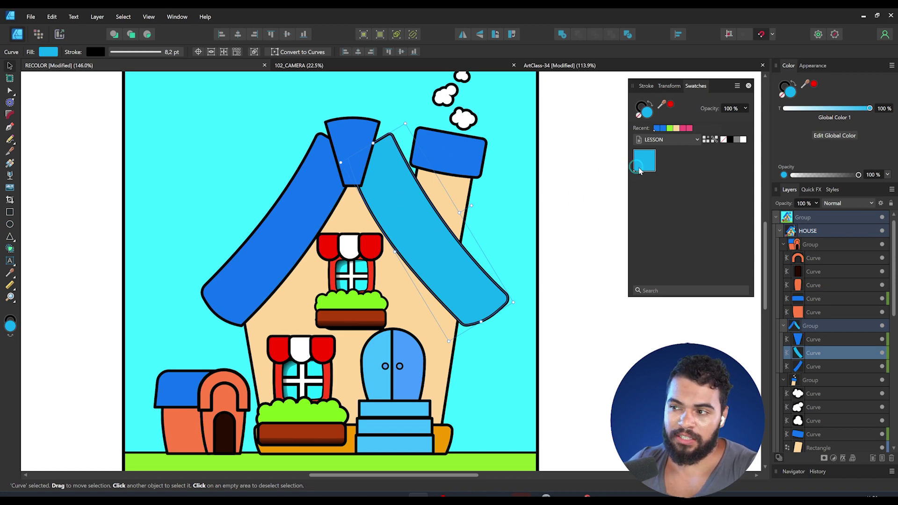
Select the blue roof, chimney-cap and doghouse-roof shapes and apply Global Color 1 to them
key("alt")
left_click(273, 257)
left_click(358, 150, "shift")
left_click(444, 150, "shift")
left_click(178, 388, "shift")
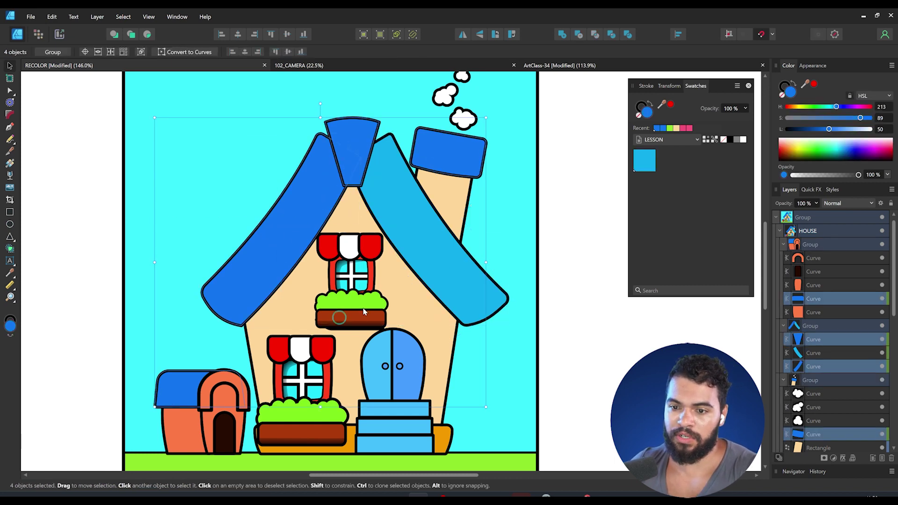
left_click_drag(644, 161, 340, 176)
left_click_drag(268, 303, 653, 163)
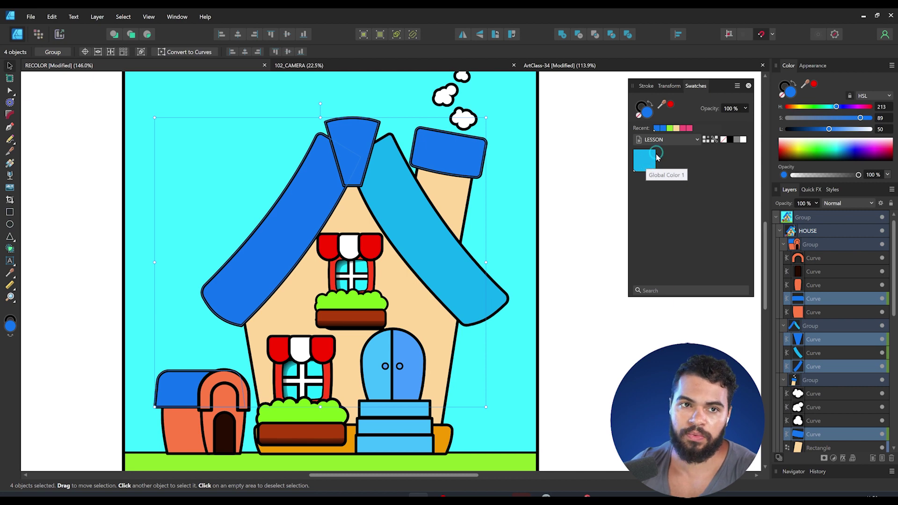
left_click(649, 164)
left_click_drag(508, 179, 460, 189)
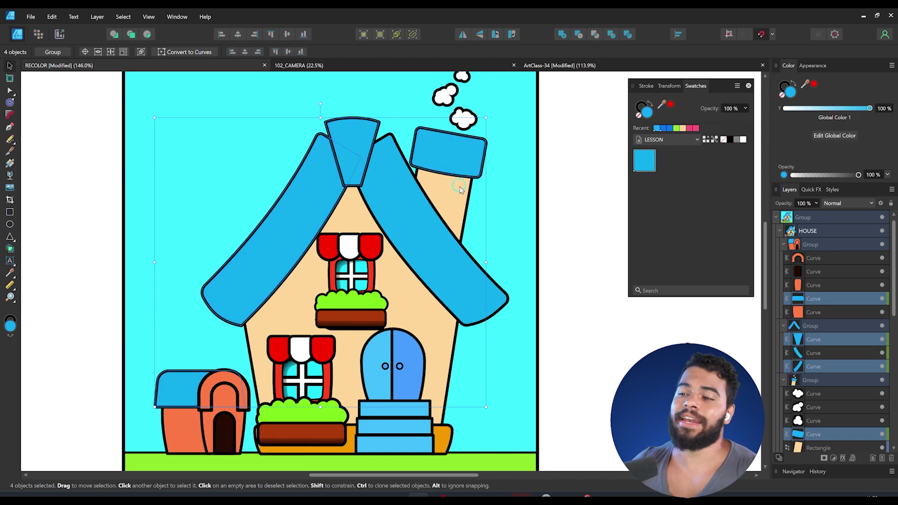
Edit Global Color 1's hue to orange at 21, recolouring every roof piece at once
left_click_drag(399, 295, 645, 160)
left_click(644, 160)
left_click_drag(644, 197, 647, 198)
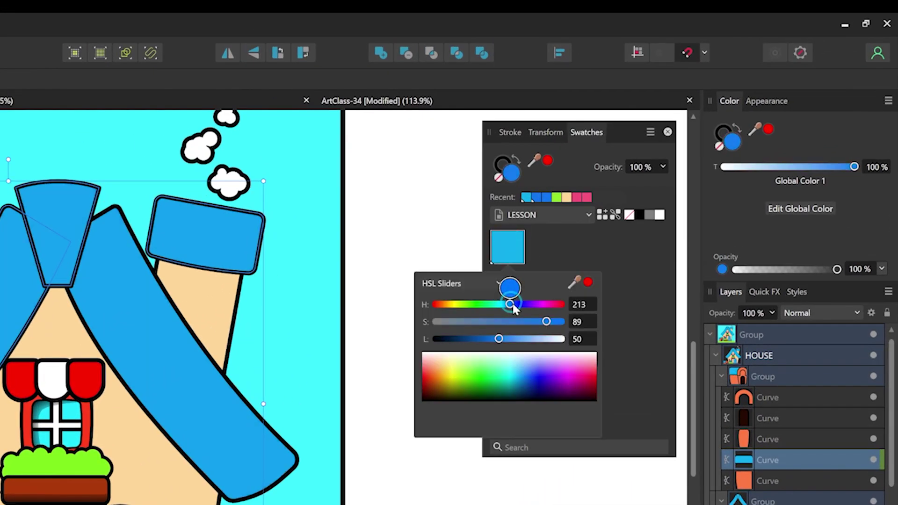
left_click_drag(512, 304, 465, 304)
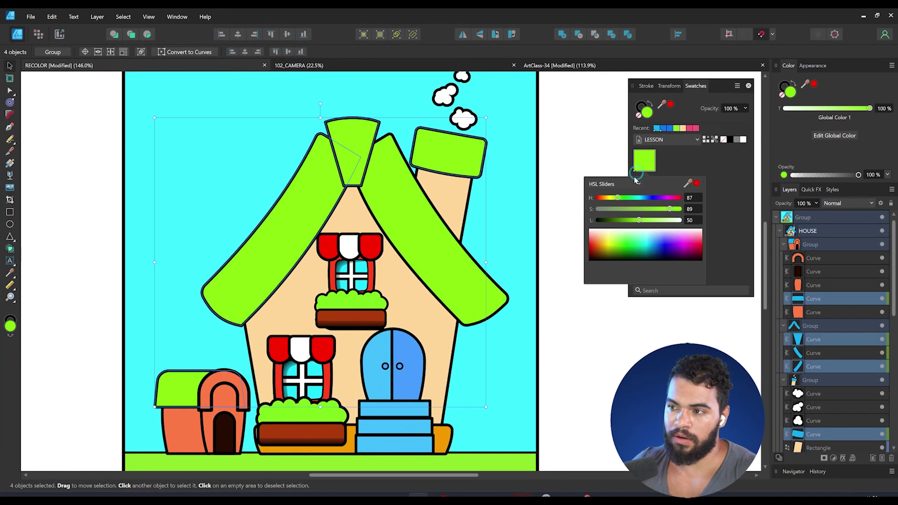
left_click_drag(617, 197, 603, 197)
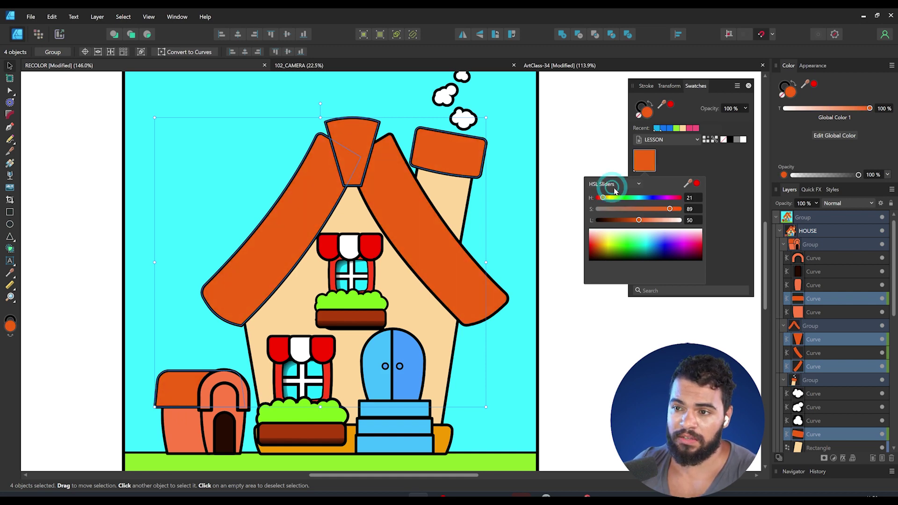
left_click(676, 166)
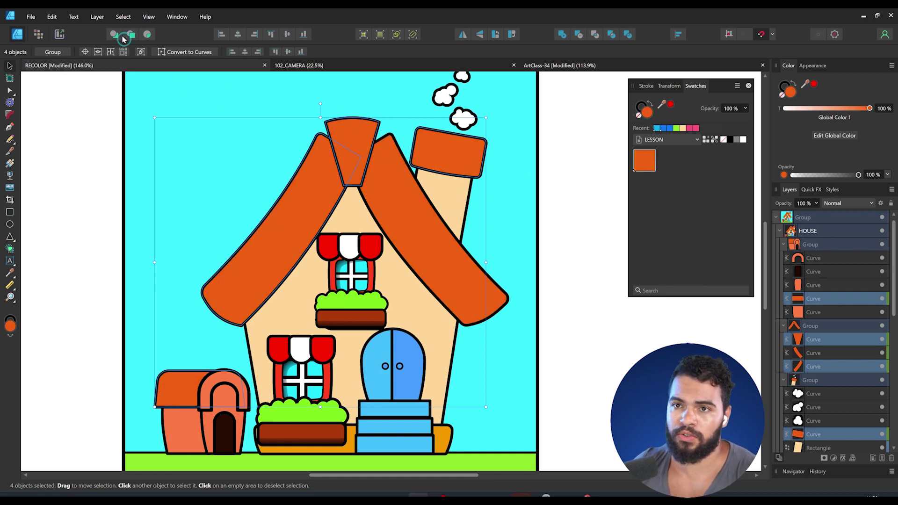
left_click(136, 17)
mouse_move(144, 124)
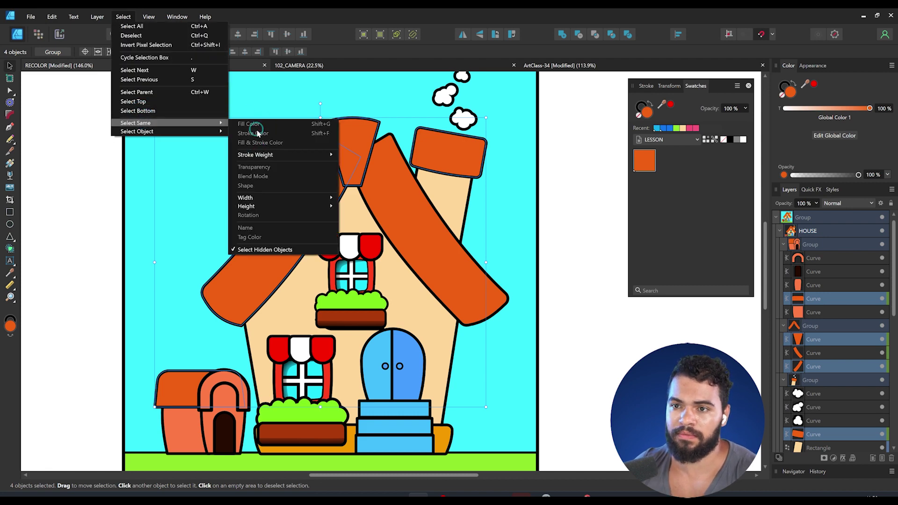
left_click(378, 153)
left_click(405, 292)
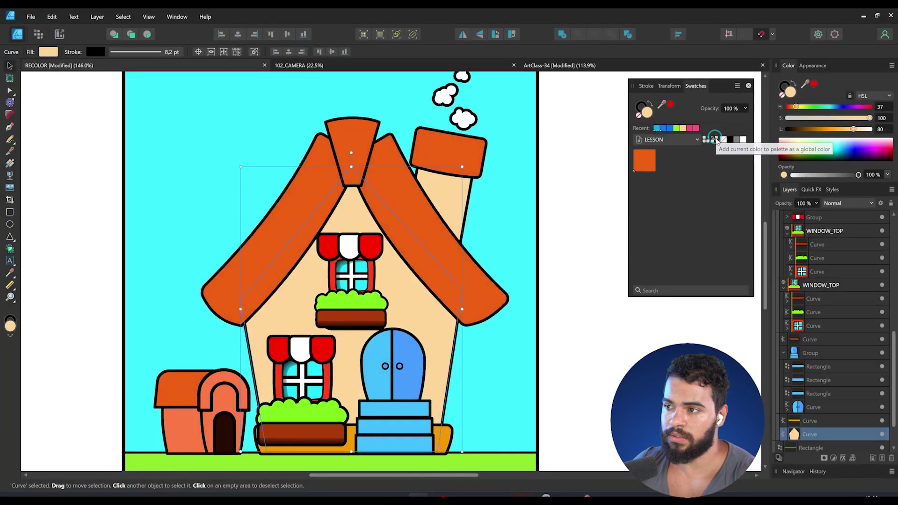
left_click(715, 140)
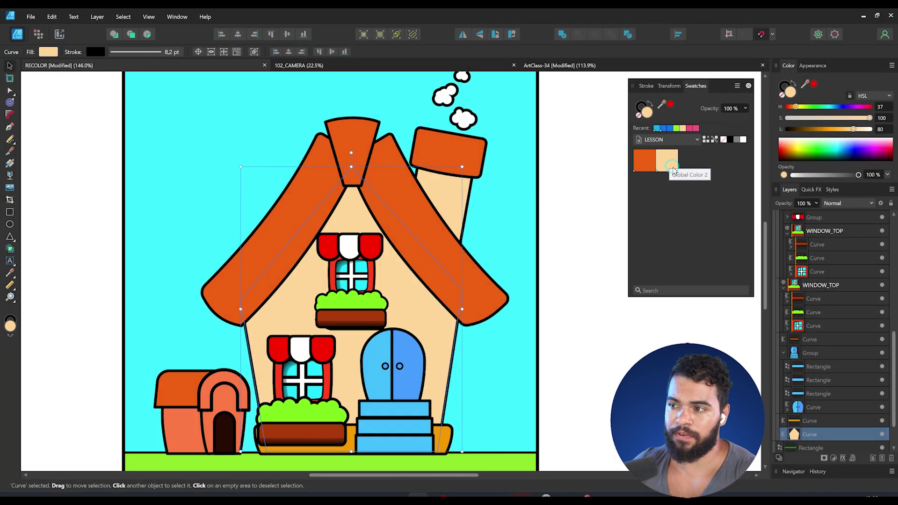
mouse_move(669, 169)
left_mouse_down()
mouse_move(458, 217)
mouse_move(465, 192)
left_mouse_up()
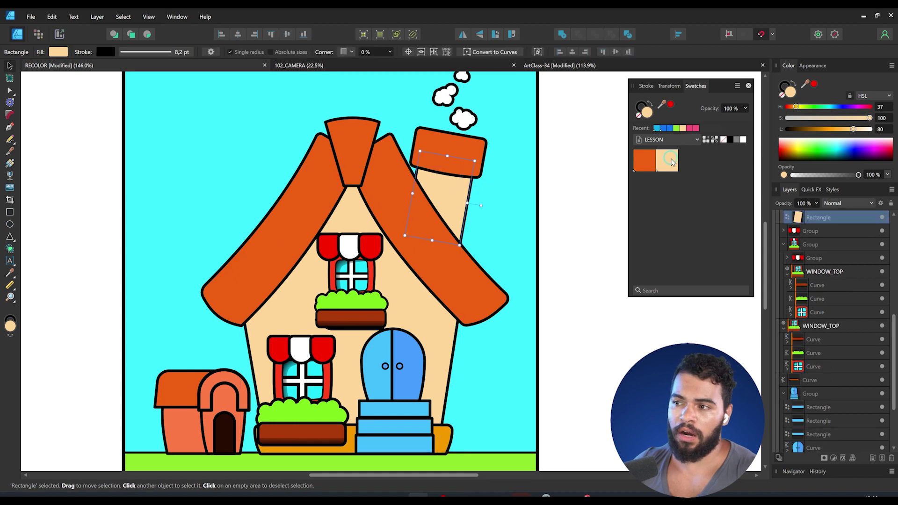
left_click_drag(671, 163, 190, 425)
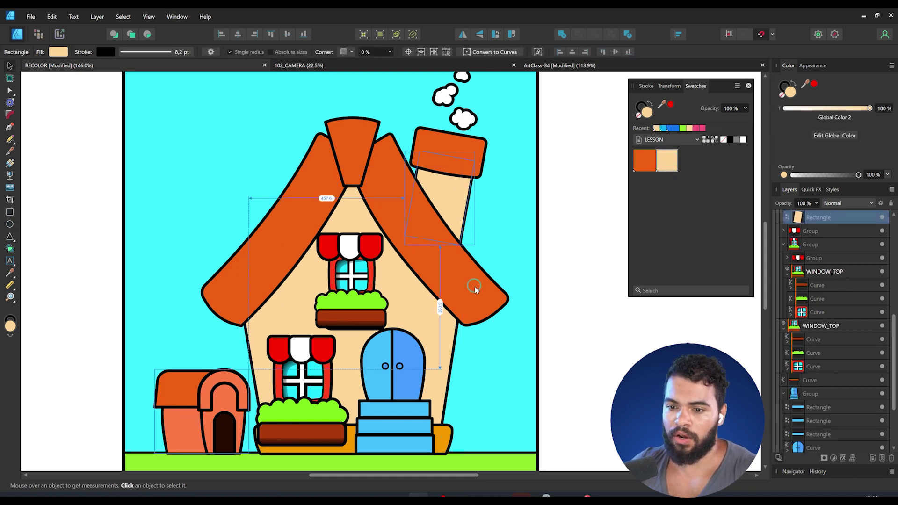
left_click(182, 425)
left_click(667, 162)
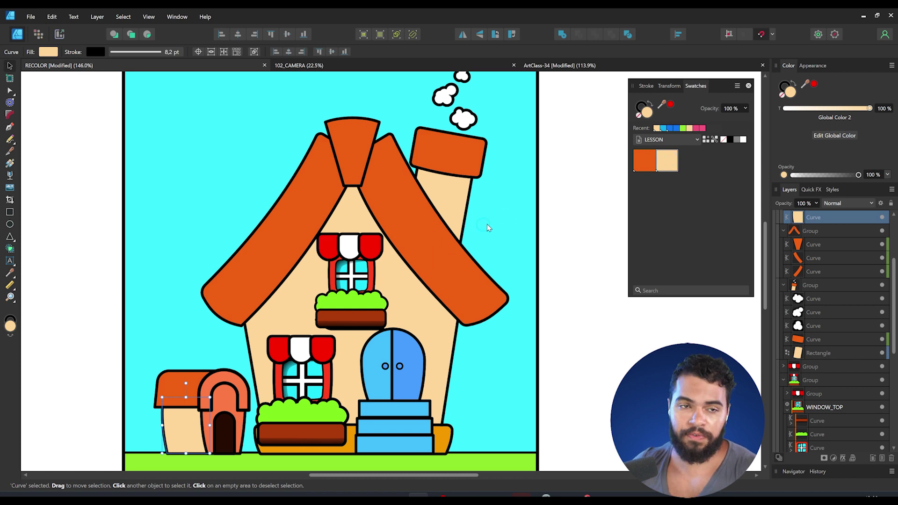
left_click(695, 87)
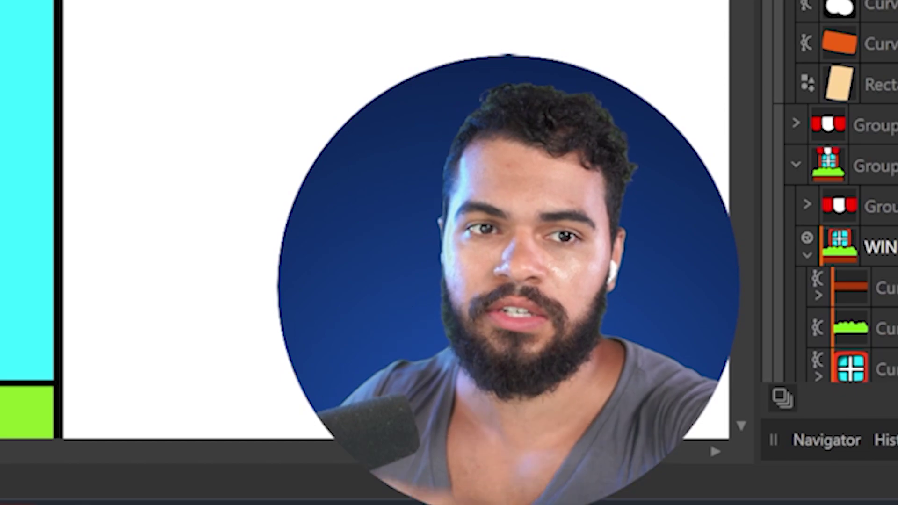
left_click(693, 88)
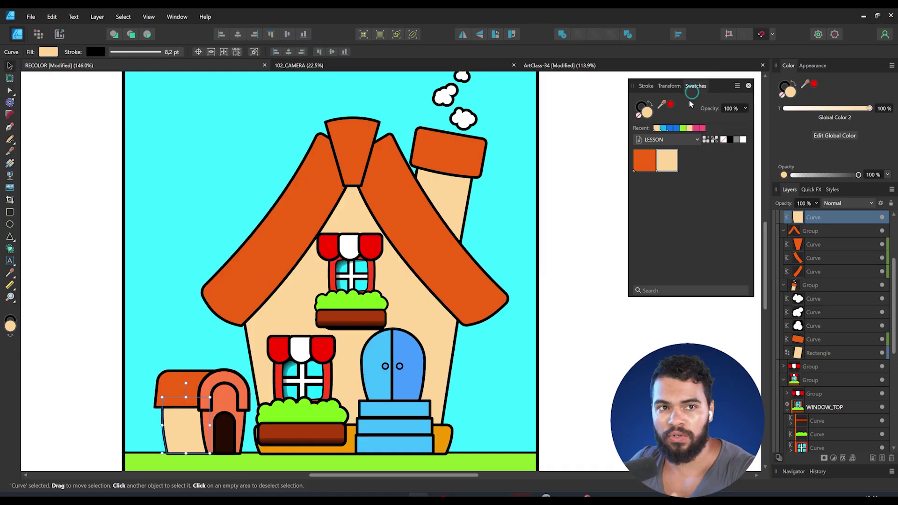
Test the beige global colour as blue and undo, then apply it to the chimney
double_click(669, 164)
left_click_drag(688, 220, 655, 222)
key("ctrl+z")
key("ctrl+z")
key("ctrl+z")
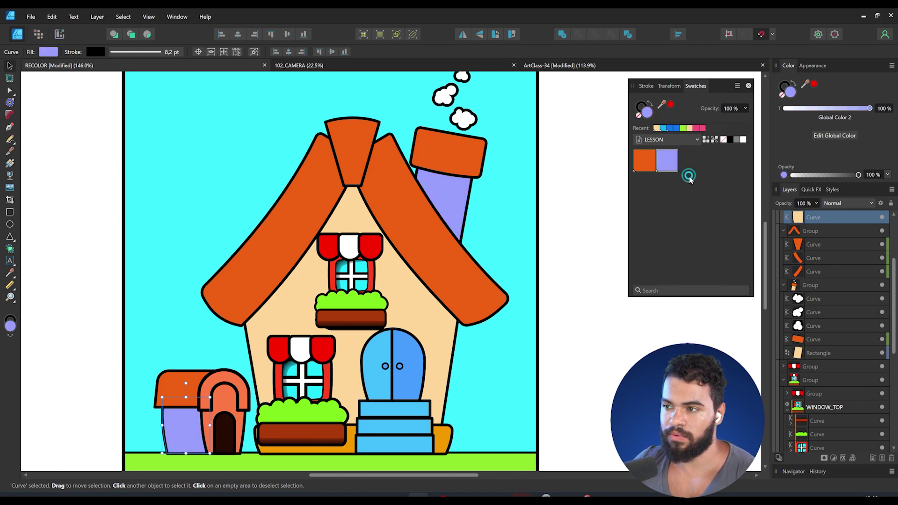
left_click(673, 151)
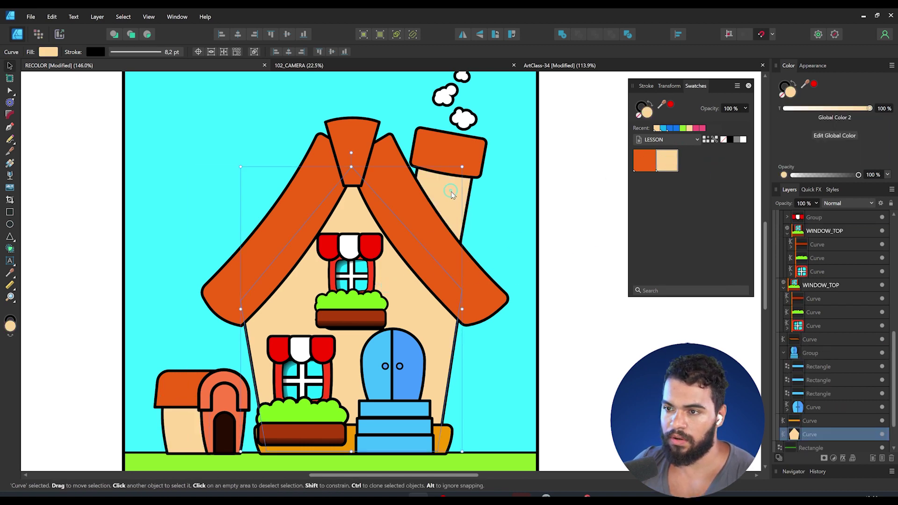
left_click(440, 201)
left_click_drag(671, 168, 405, 311)
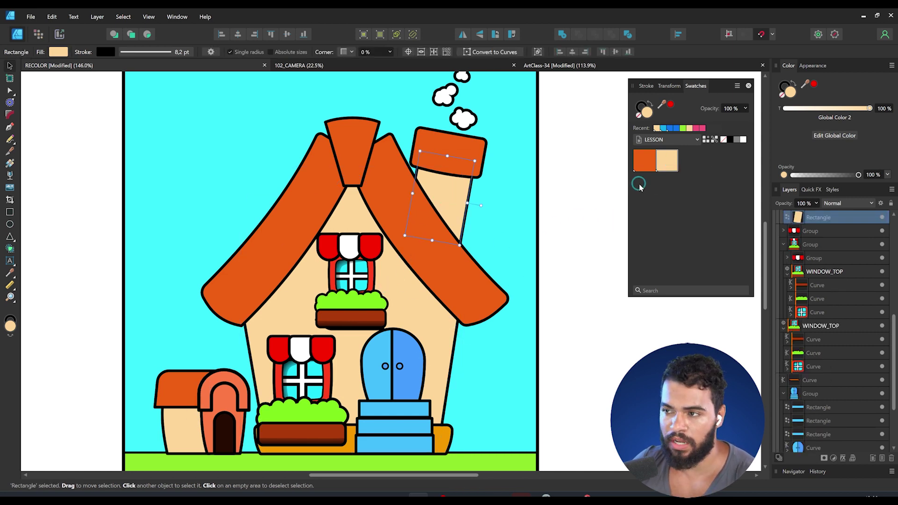
Shift the beige global colour's hue to purple (255), recolouring the house body
left_click(671, 161)
left_click(668, 164)
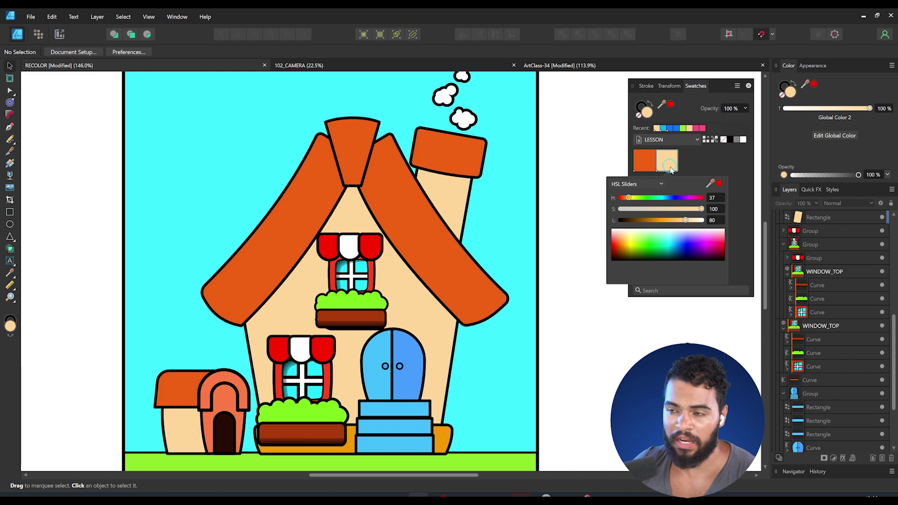
left_click_drag(648, 200, 667, 198)
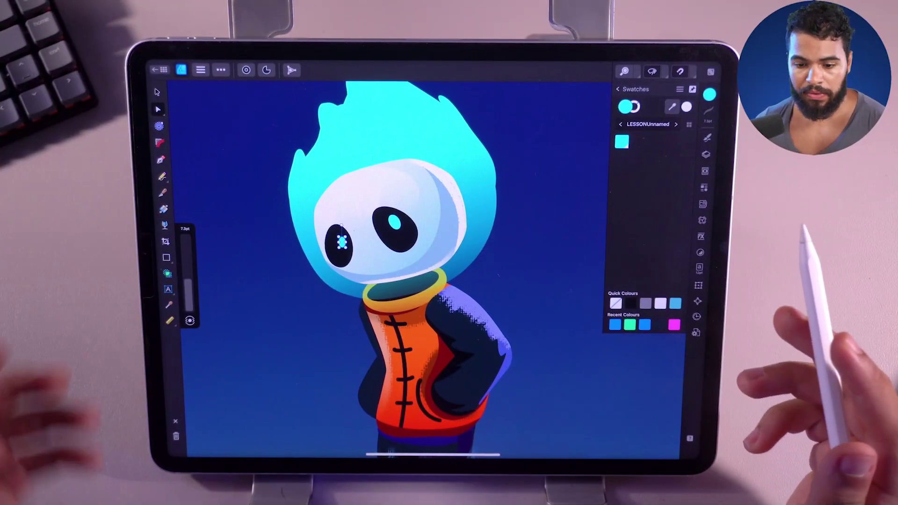
Select the character's dark arm and every shape sharing its fill colour
left_click(158, 93)
scroll(374, 258, "up", 2)
left_click(456, 281)
scroll(328, 281, "up", 2)
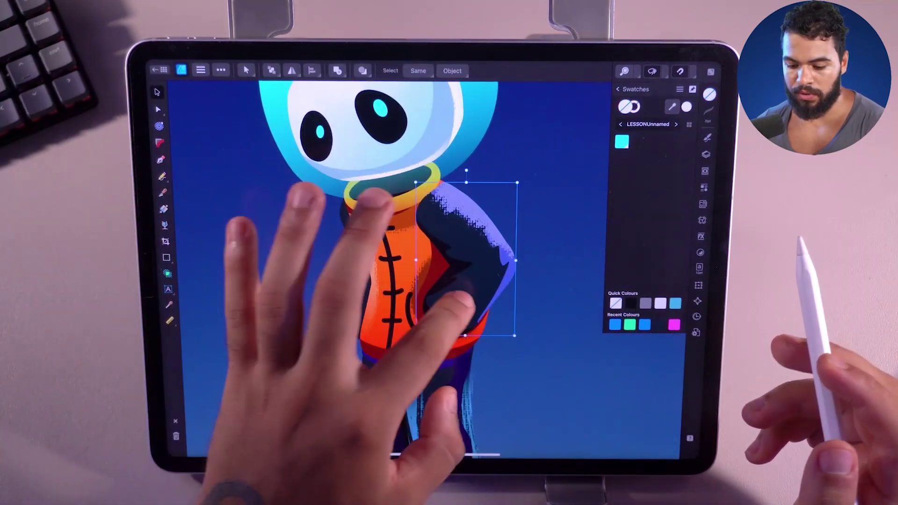
left_click(705, 155)
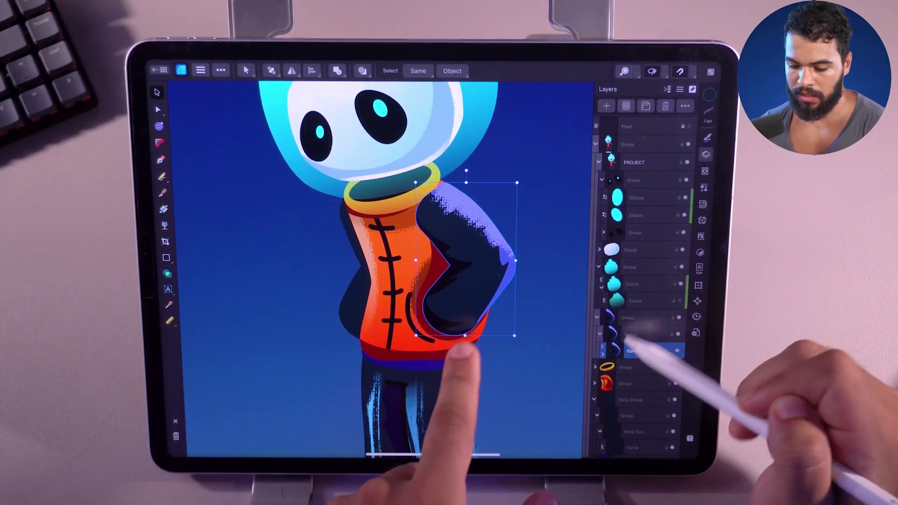
left_click(705, 154)
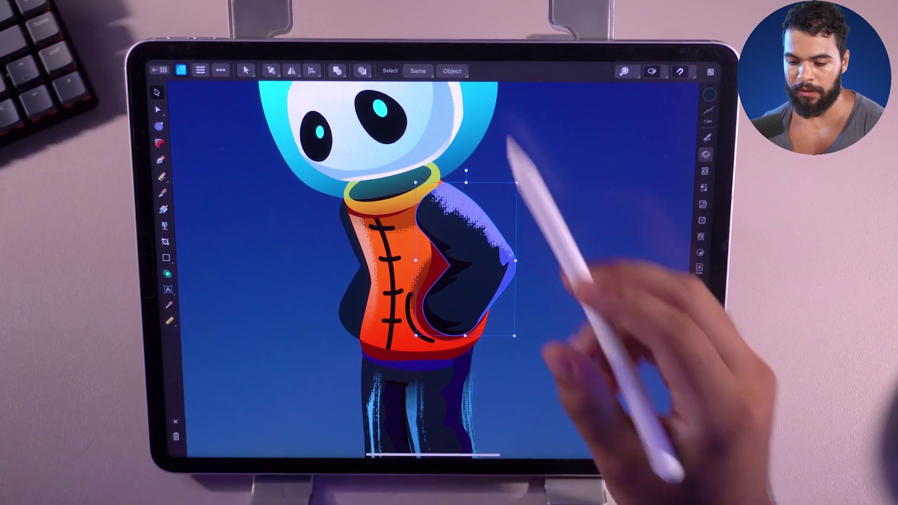
left_click(418, 71)
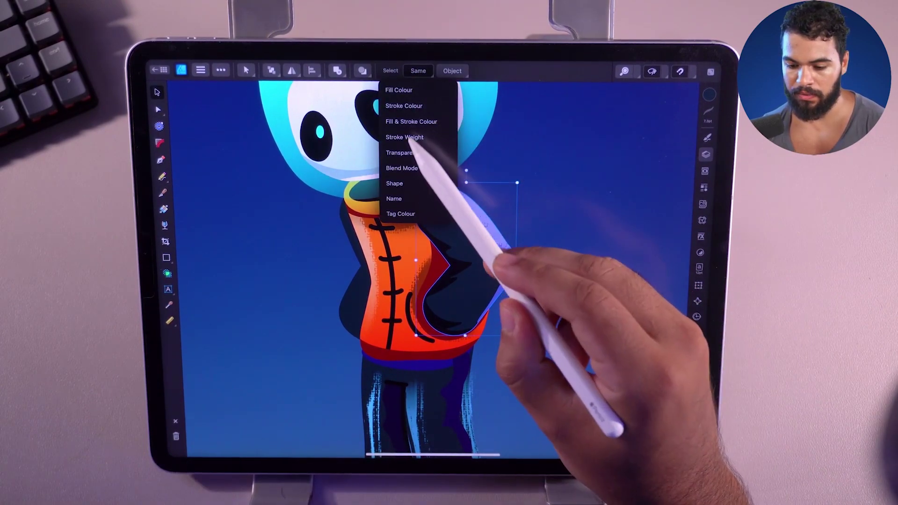
left_click(398, 90)
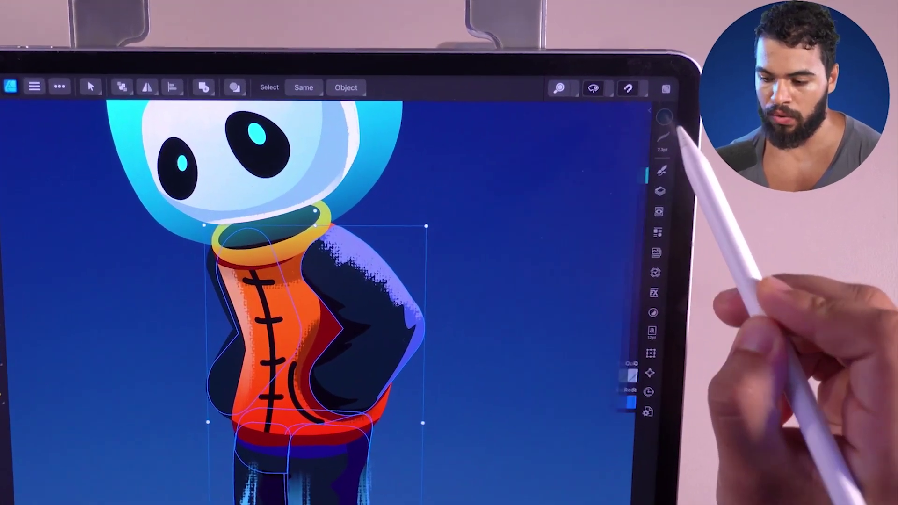
Add the dark navy fill as a global swatch to the LESSONUnnamed palette
left_click(709, 95)
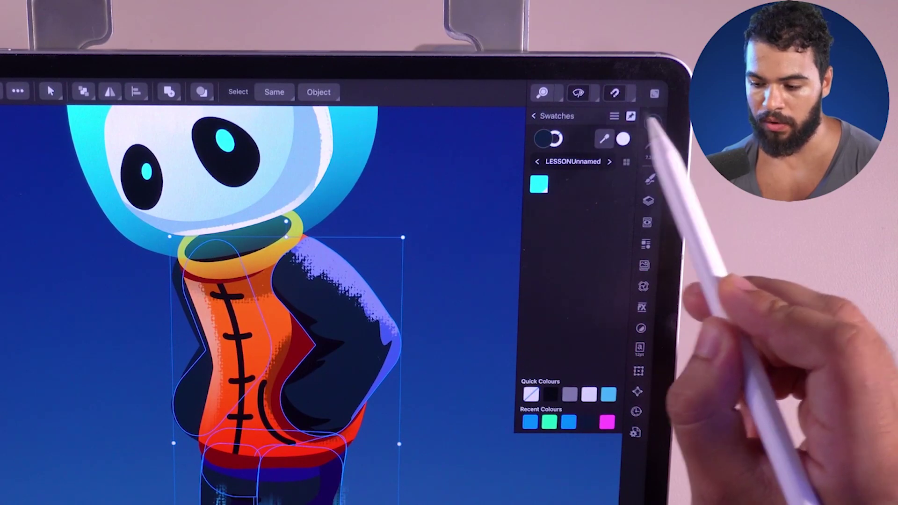
left_click(652, 123)
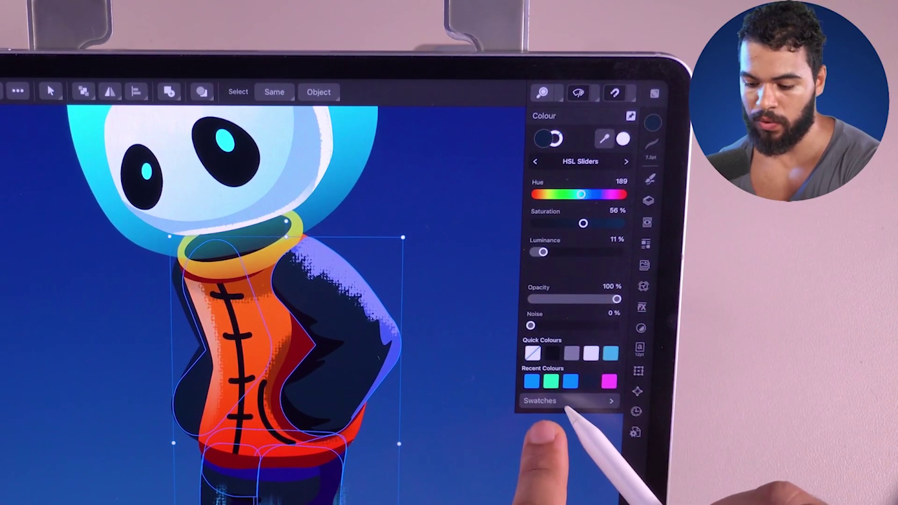
left_click(568, 401)
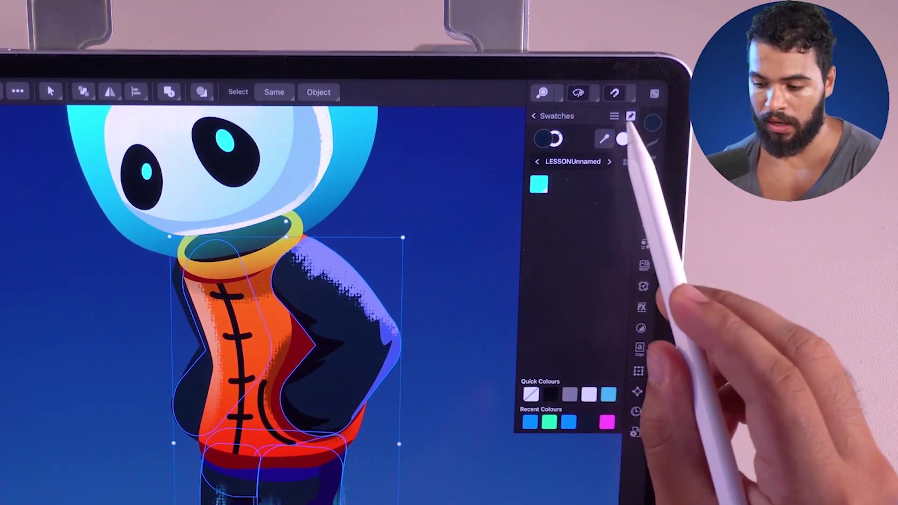
left_click(614, 116)
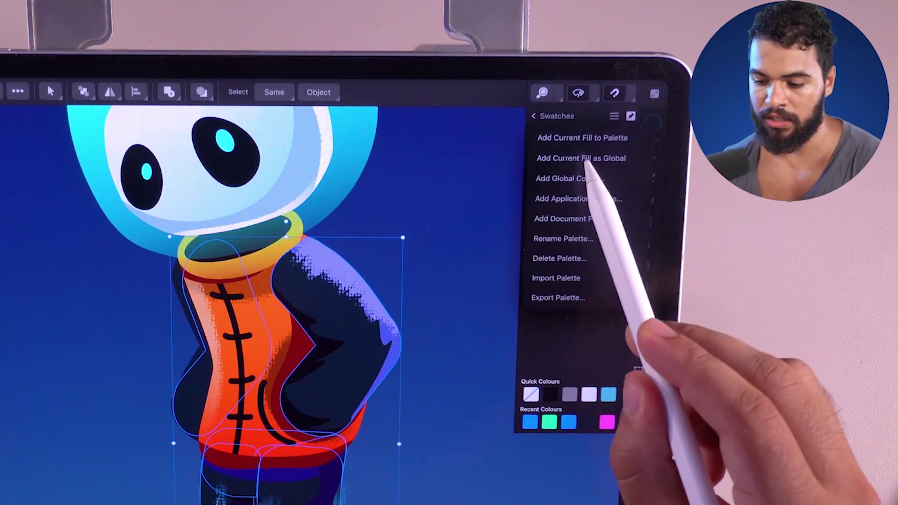
left_click(582, 158)
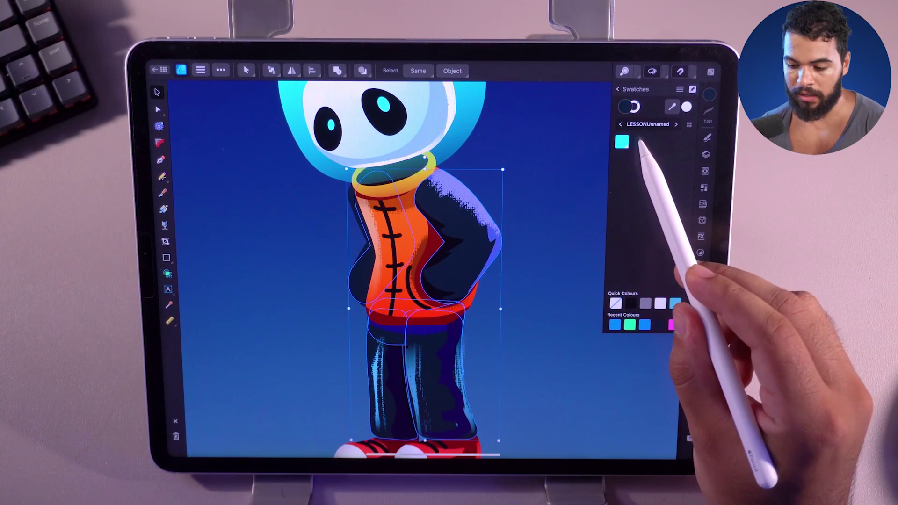
Brighten the dark global colour to purple and preview the recoloured arms and trousers
left_click(639, 142)
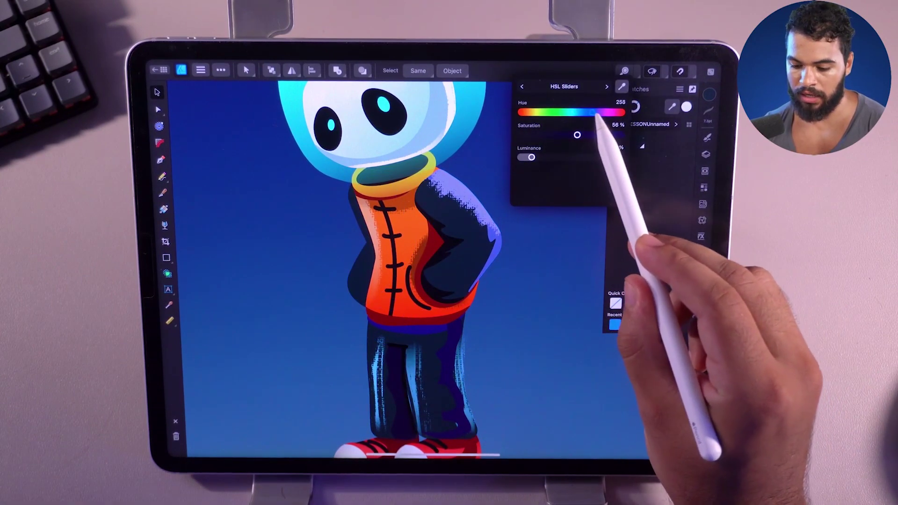
left_click_drag(532, 157, 587, 134)
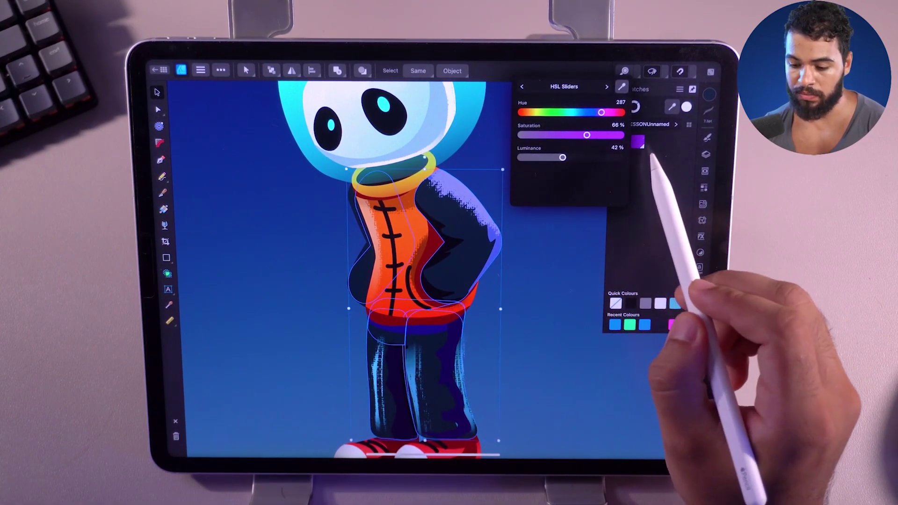
left_click(608, 236)
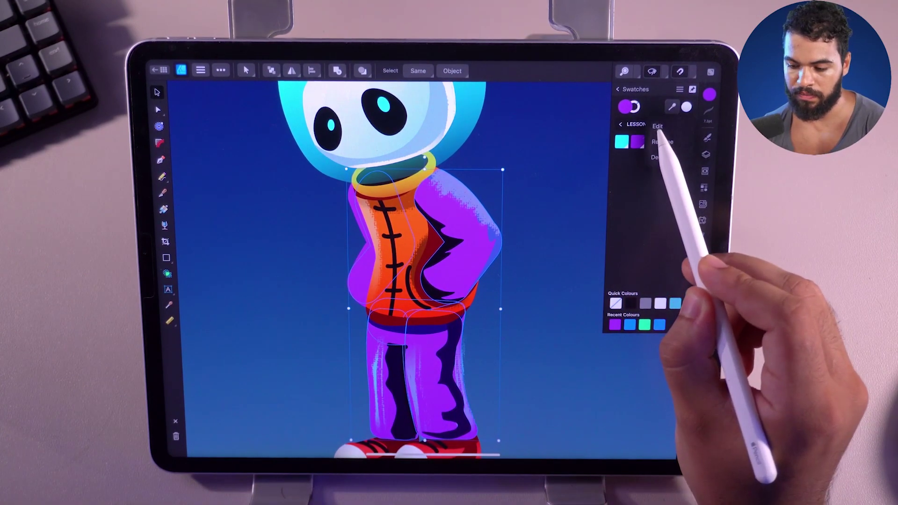
Try teal and navy tones, then settle on blue-grey: Hue 215, Saturation 26%, Luminance 26%
left_click(637, 142)
left_click_drag(601, 112, 563, 157)
mouse_move(569, 113)
left_mouse_down()
mouse_move(541, 116)
mouse_move(578, 112)
left_mouse_up()
mouse_move(559, 134)
left_mouse_down()
mouse_move(546, 134)
mouse_move(535, 157)
left_mouse_up()
left_click_drag(582, 115, 581, 112)
left_click_drag(535, 157, 545, 157)
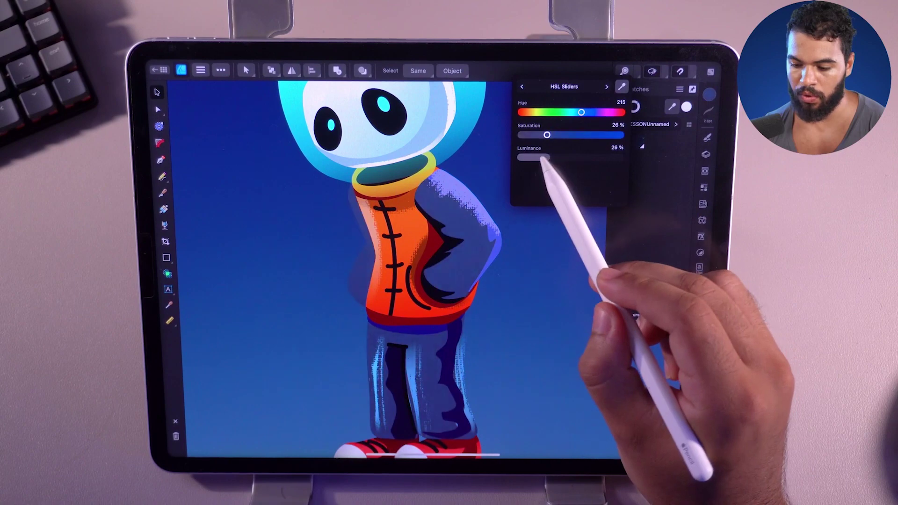